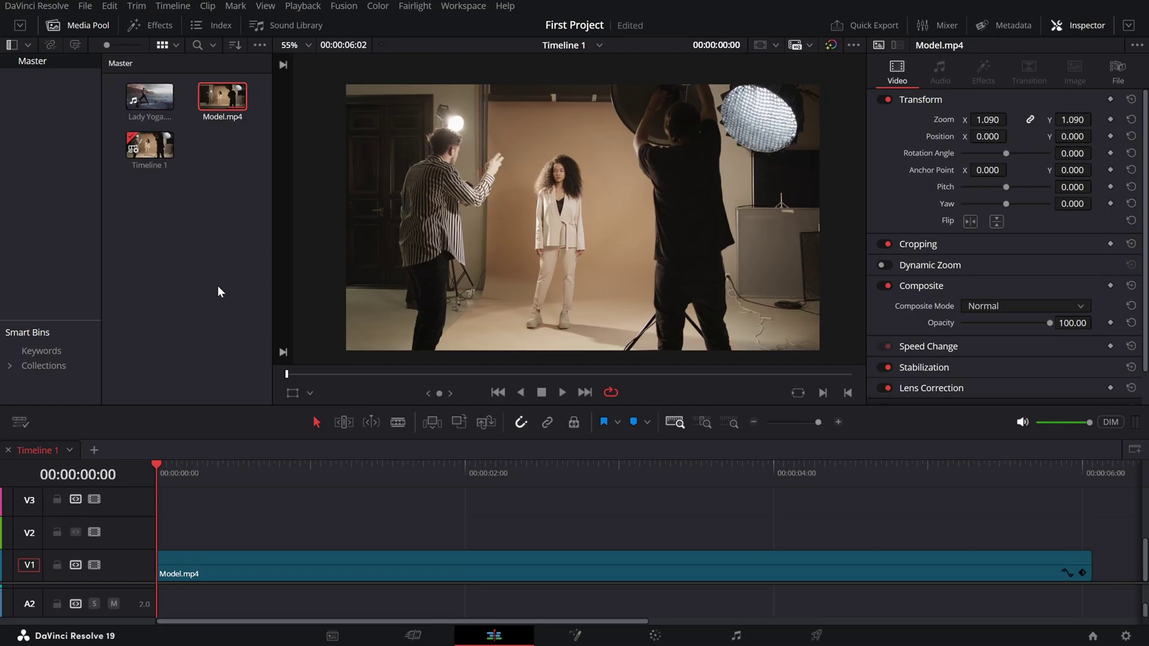
# Drag an Adjustment Clip from Effects onto V2 above Model.mp4 and trim it short
pyautogui.click(229, 557)
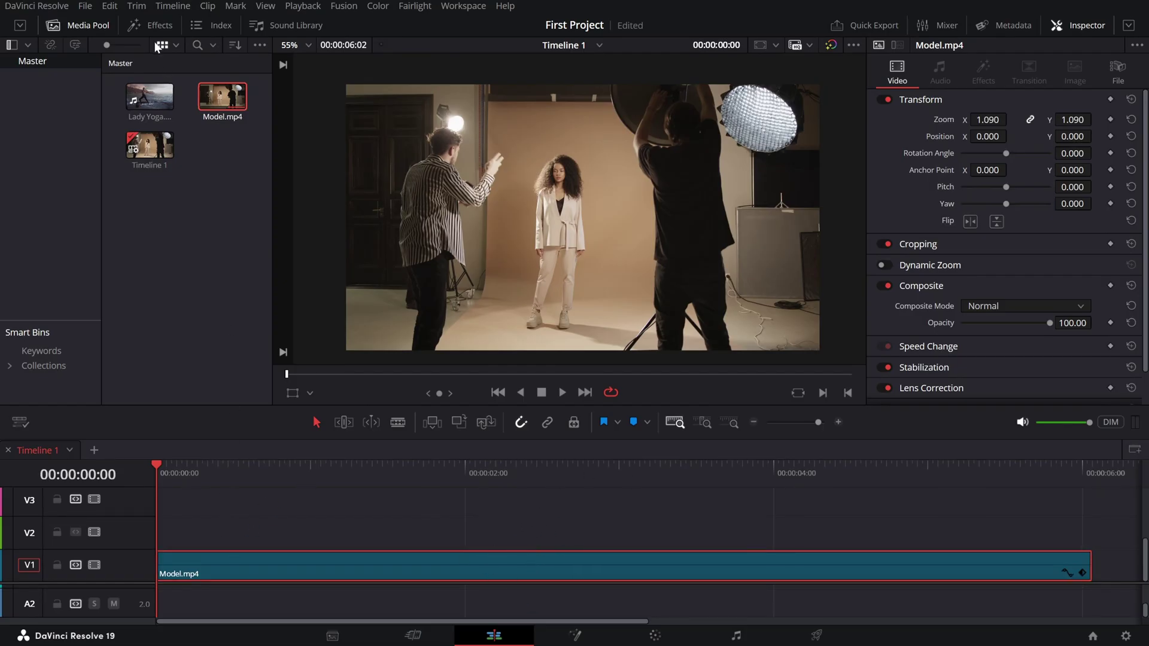
pyautogui.click(147, 25)
pyautogui.click(92, 69)
pyautogui.write('adju')
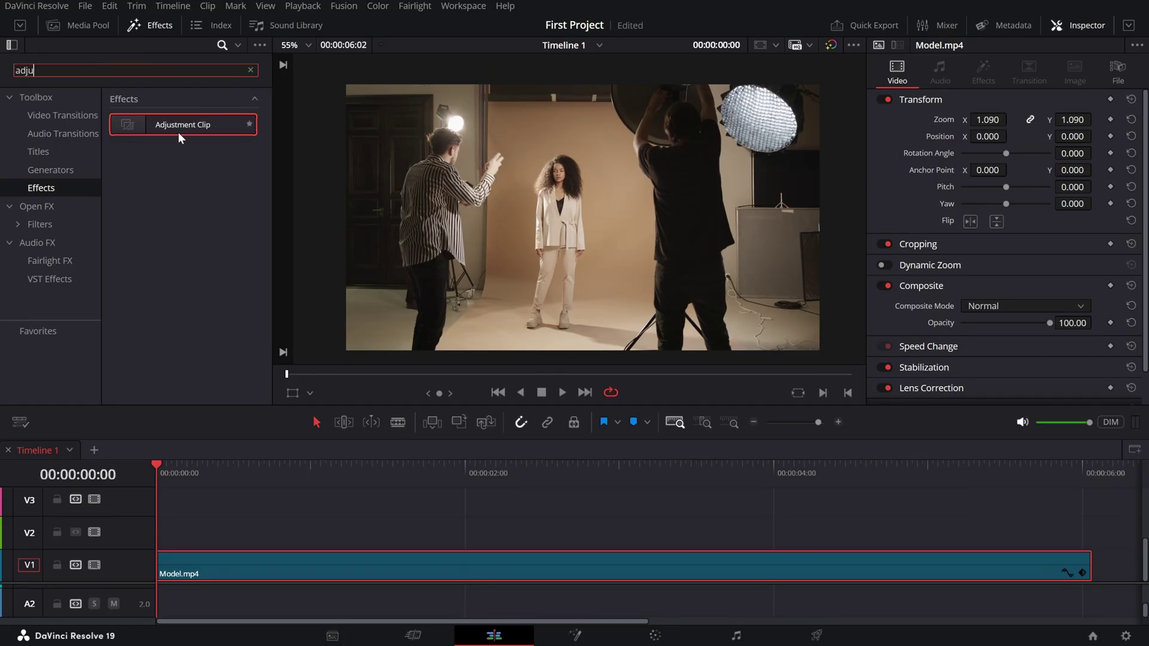
pyautogui.moveTo(178, 131)
pyautogui.mouseDown()
pyautogui.moveTo(410, 540)
pyautogui.moveTo(475, 530)
pyautogui.mouseUp()
pyautogui.click(354, 468)
pyautogui.moveTo(1084, 532); pyautogui.dragTo(496, 538)
pyautogui.hotkey('ctrl', '=')
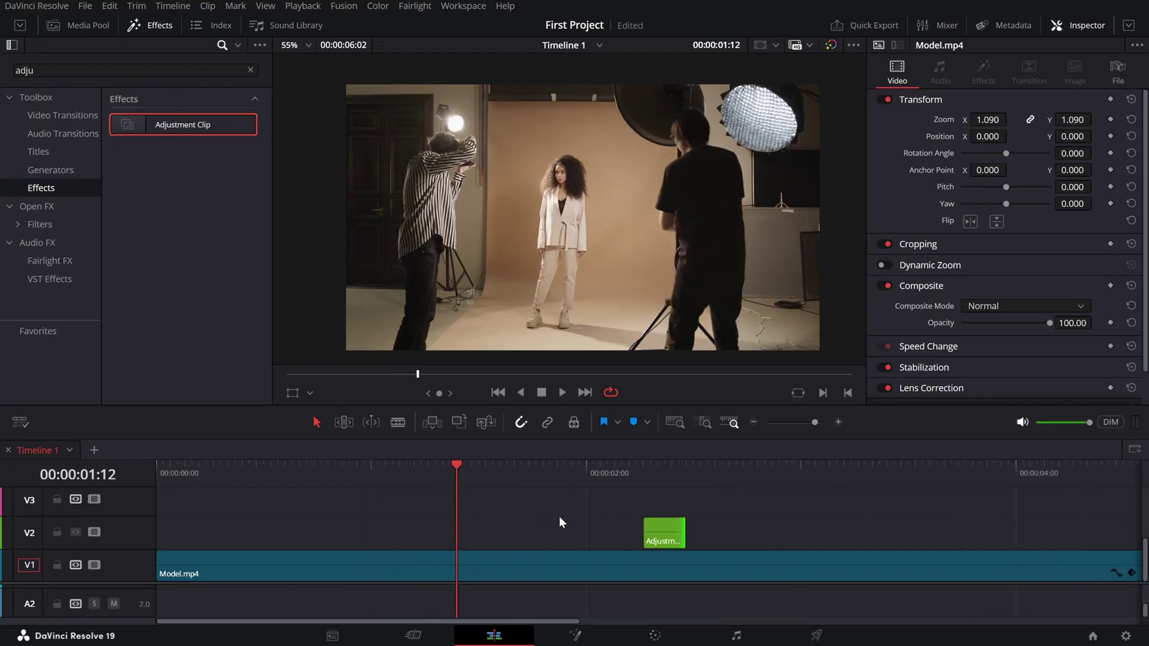
# Zoom in and drag the short Adjustment Clip's fade handles to fade both ends
pyautogui.click(763, 478)
pyautogui.hotkey('ctrl', '=')
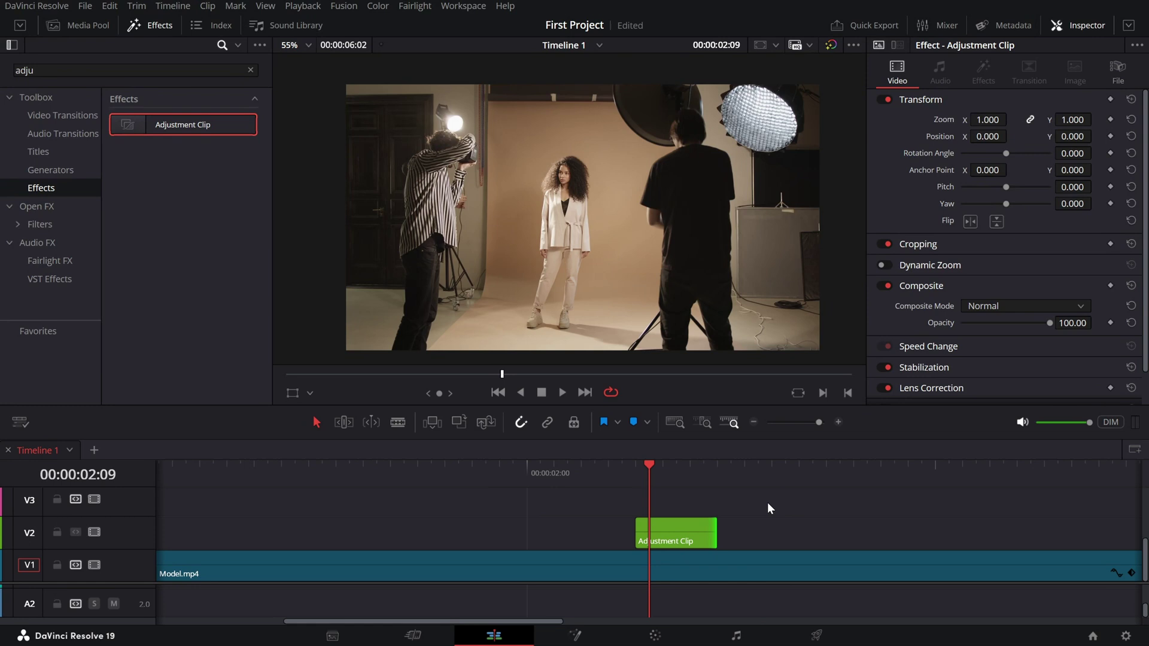
pyautogui.hotkey('ctrl', '=')
pyautogui.moveTo(635, 522)
pyautogui.mouseDown()
pyautogui.moveTo(696, 520)
pyautogui.moveTo(683, 520)
pyautogui.mouseUp()
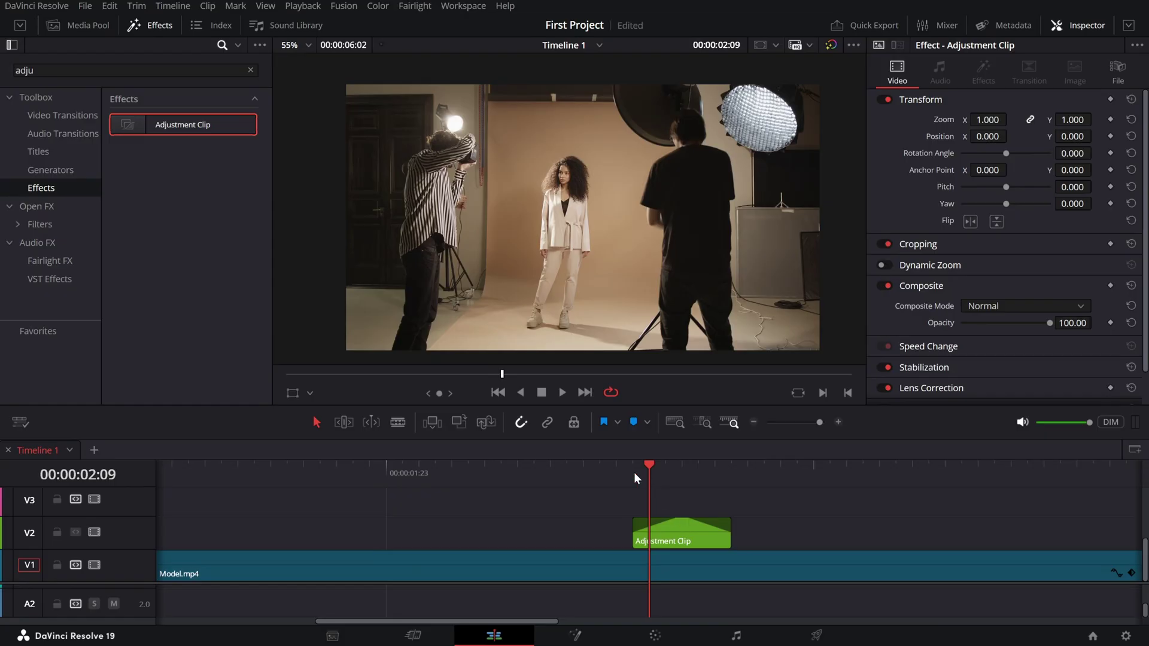
# Set the Adjustment Clip's Inspector composite mode to Screen
pyautogui.click(617, 468)
pyautogui.click(660, 528)
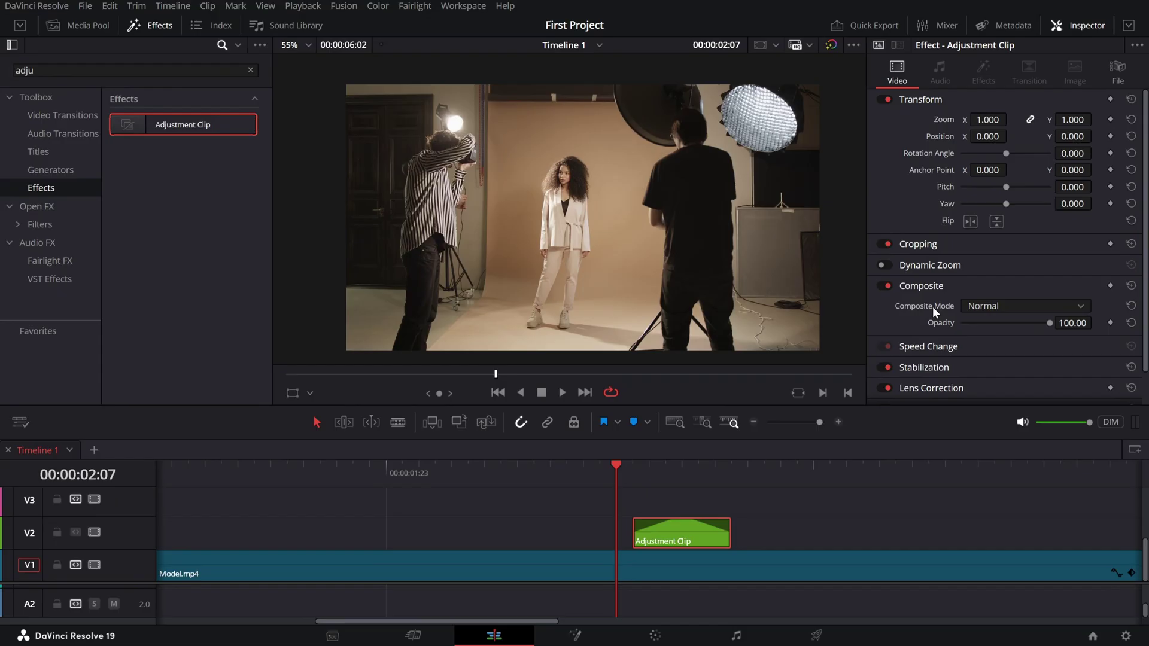
pyautogui.click(981, 305)
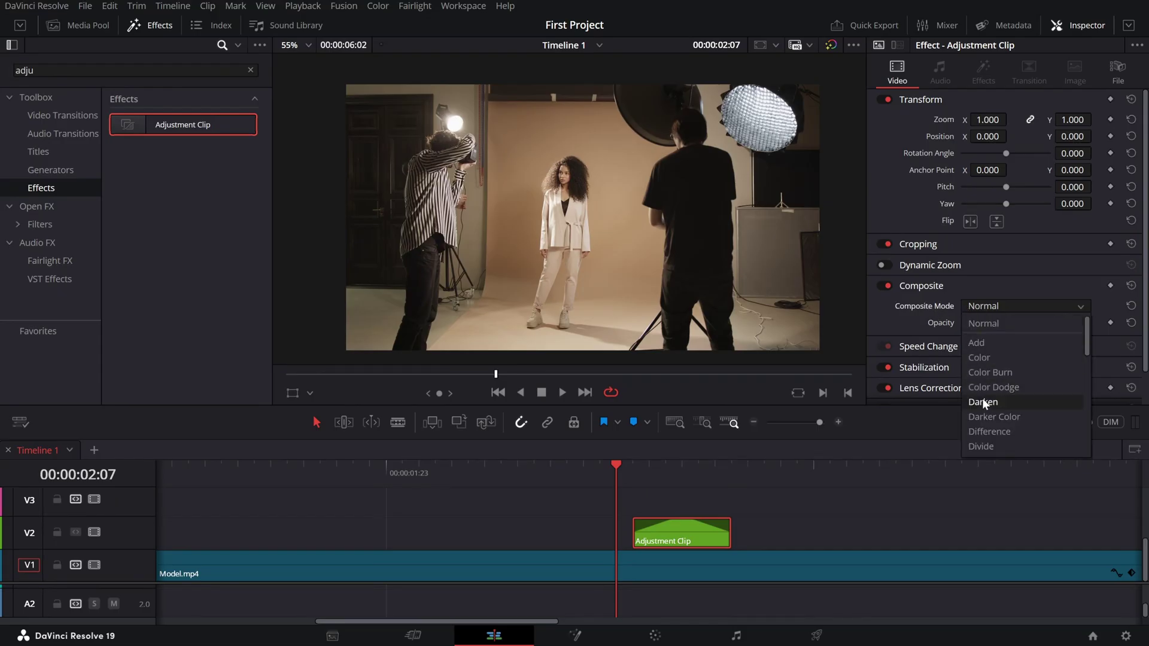
pyautogui.scroll(-2, 981, 396)
pyautogui.scroll(-2, 986, 408)
pyautogui.scroll(-2, 992, 408)
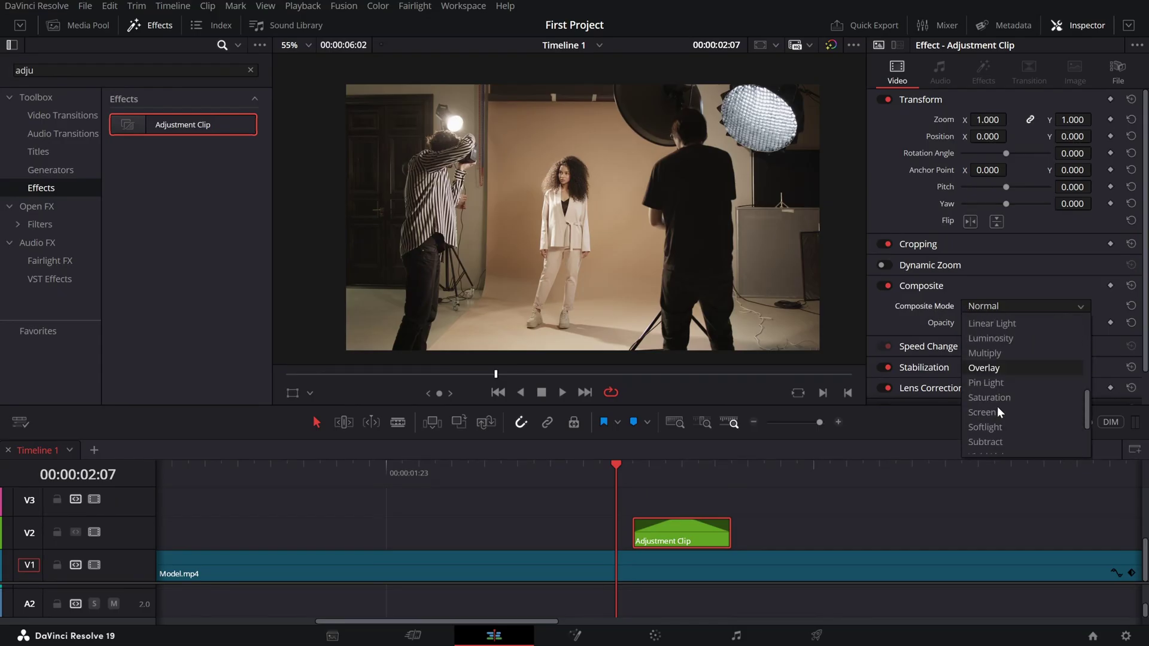
pyautogui.click(991, 412)
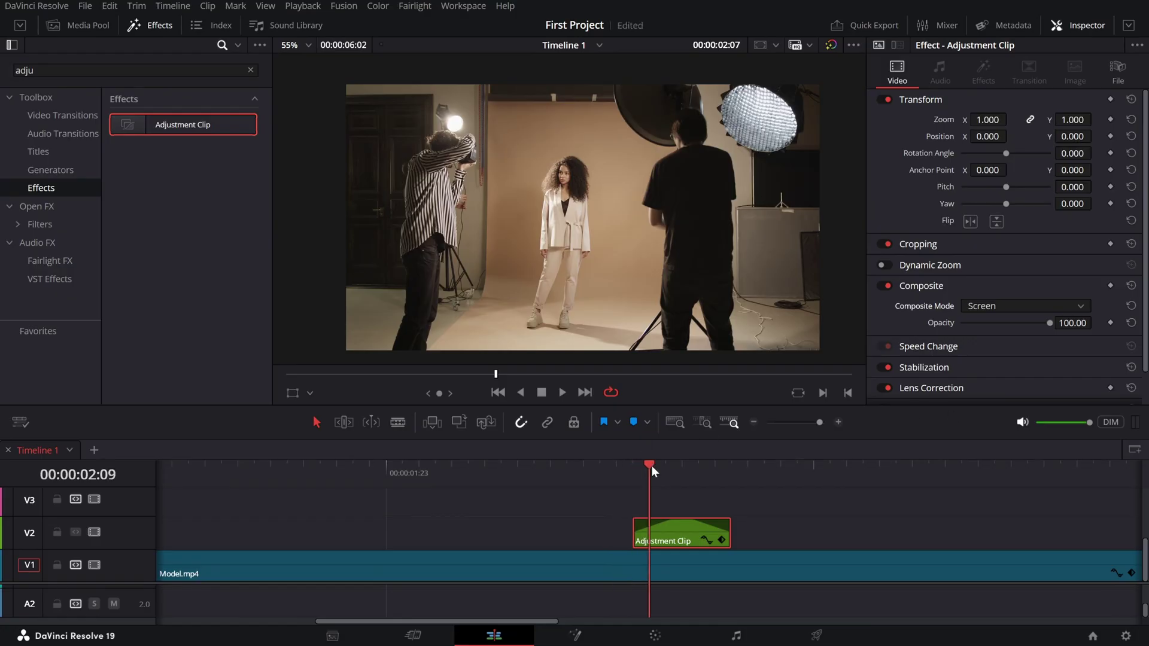
pyautogui.moveTo(652, 466); pyautogui.dragTo(683, 467)
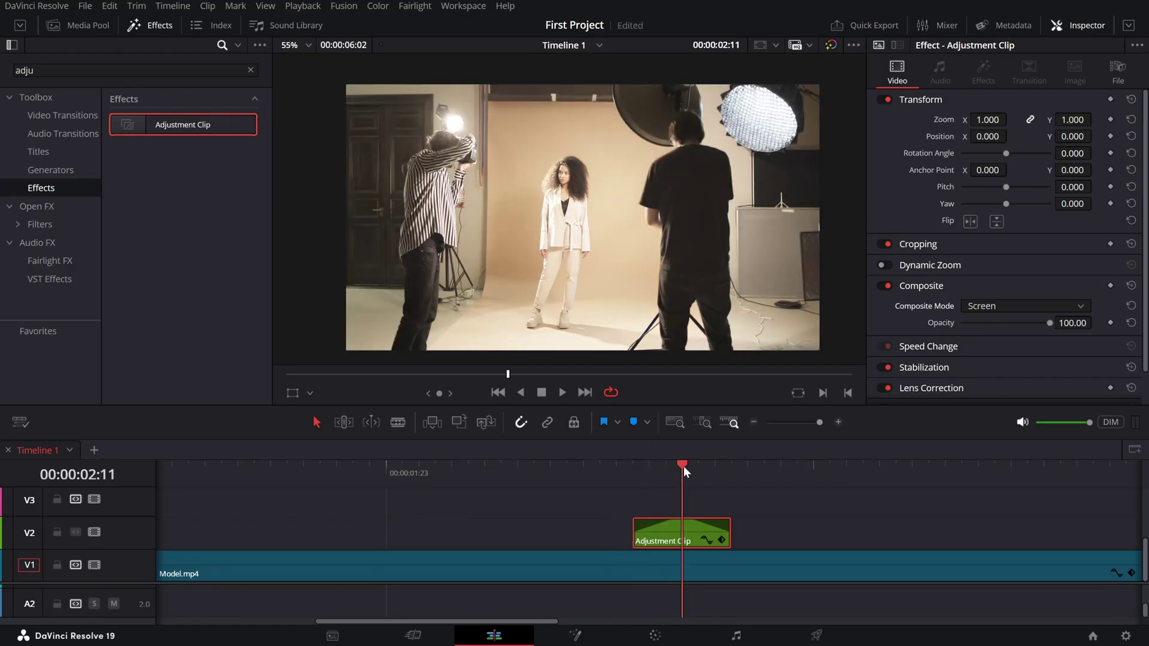
# On the Color page, set the Adjustment Clip's Gain to 2.00
pyautogui.click(656, 636)
pyautogui.write('2')
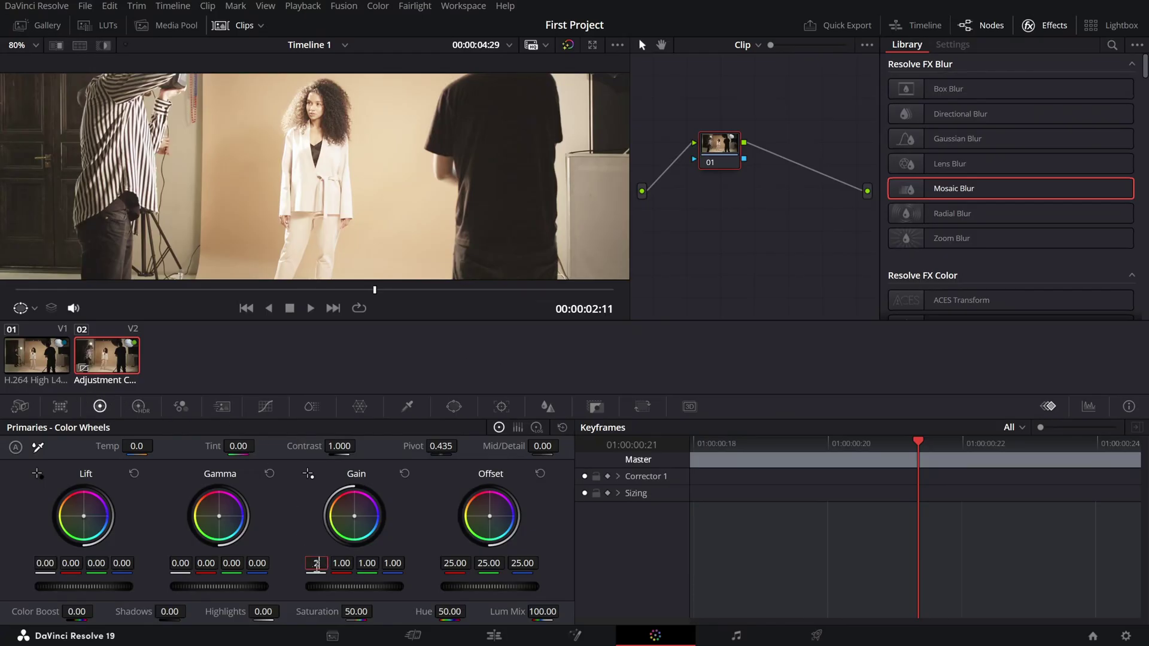
pyautogui.press('Return')
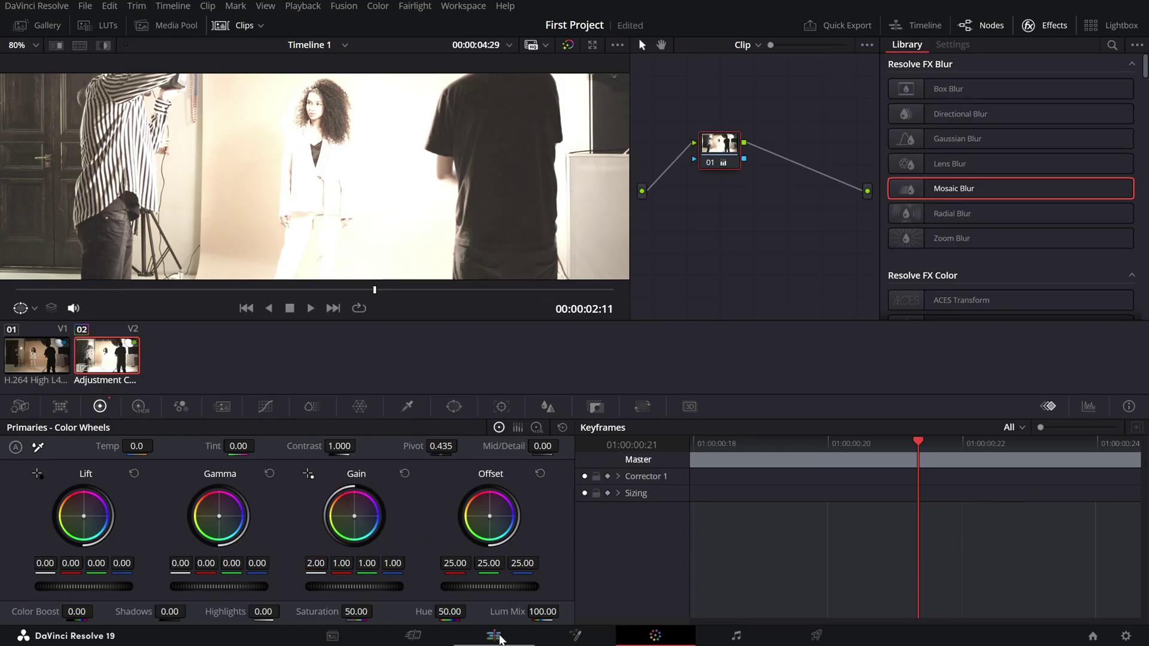
# Back on the Edit page, play once through the flash clip
pyautogui.click(495, 636)
pyautogui.click(574, 464)
pyautogui.press('space')
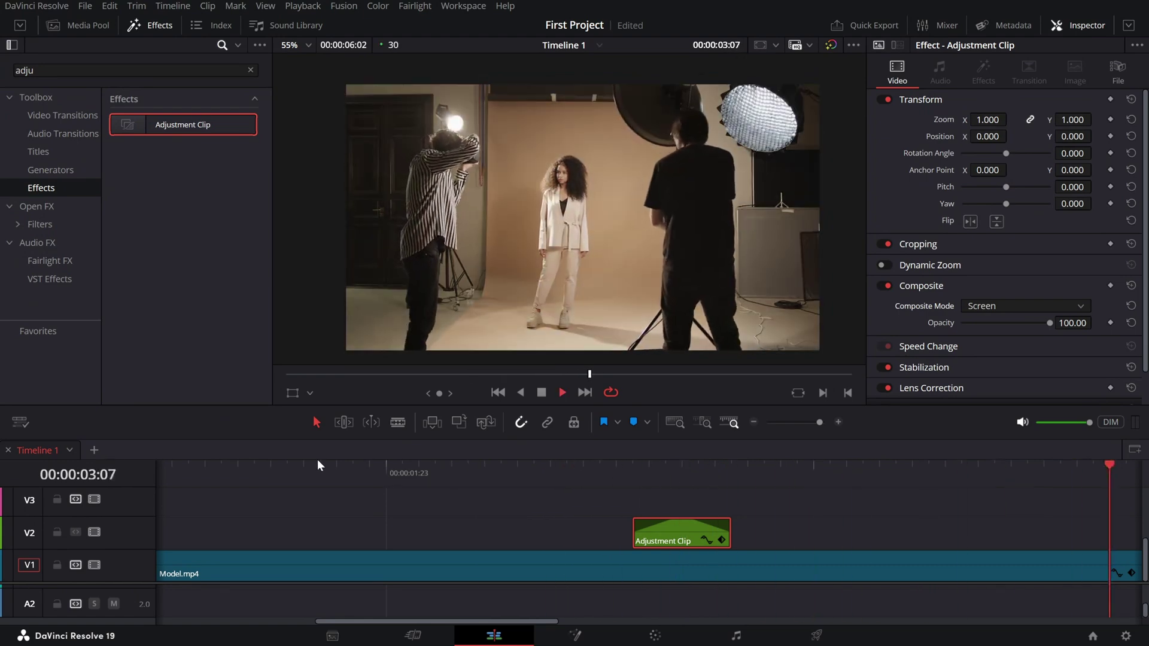
pyautogui.press('space')
pyautogui.hscroll(3, 313, 464)
pyautogui.scroll(-3, 313, 465)
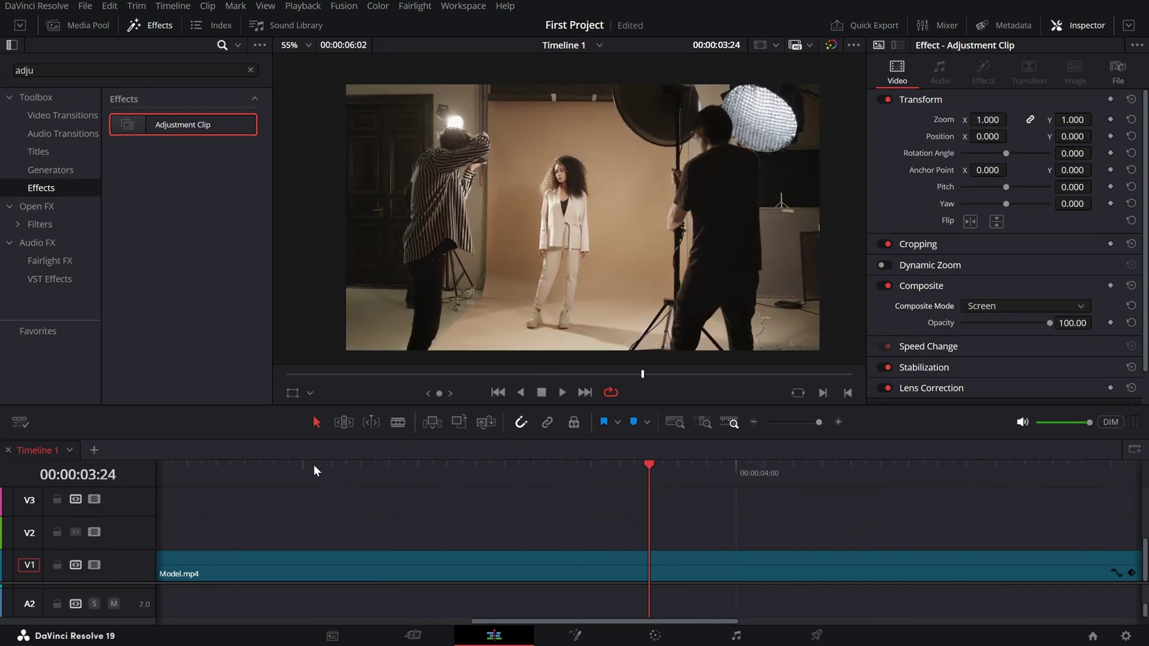
# Replay the flash section repeatedly from just before the adjustment clip
pyautogui.click(220, 470)
pyautogui.press('space')
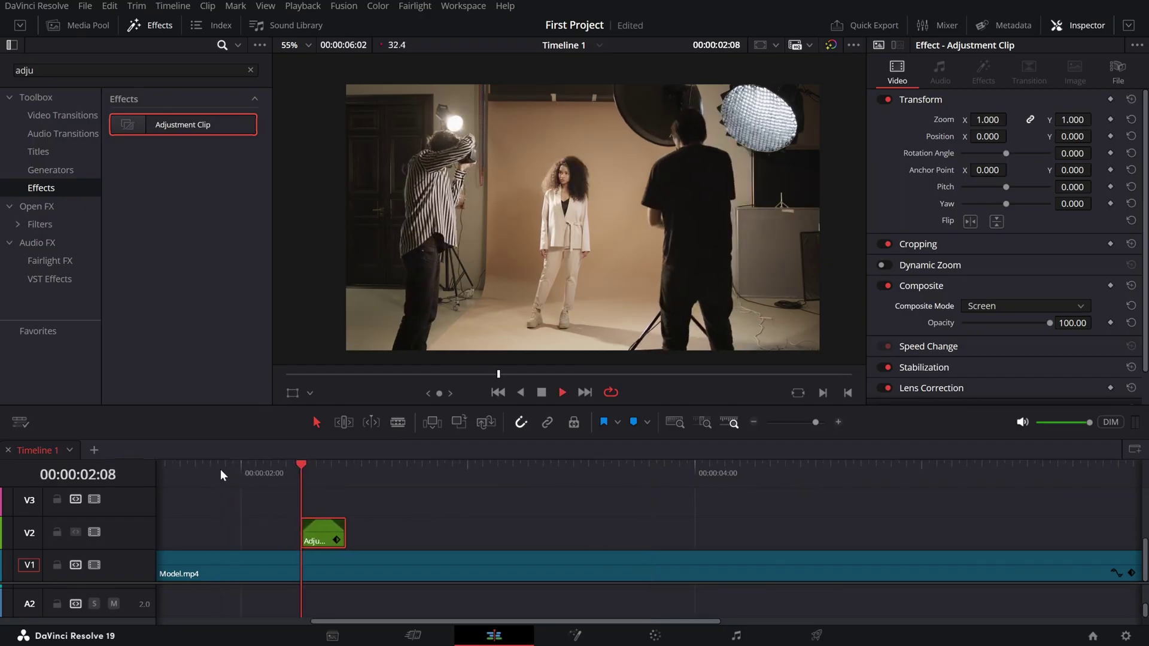
pyautogui.click(220, 470)
pyautogui.click(220, 469)
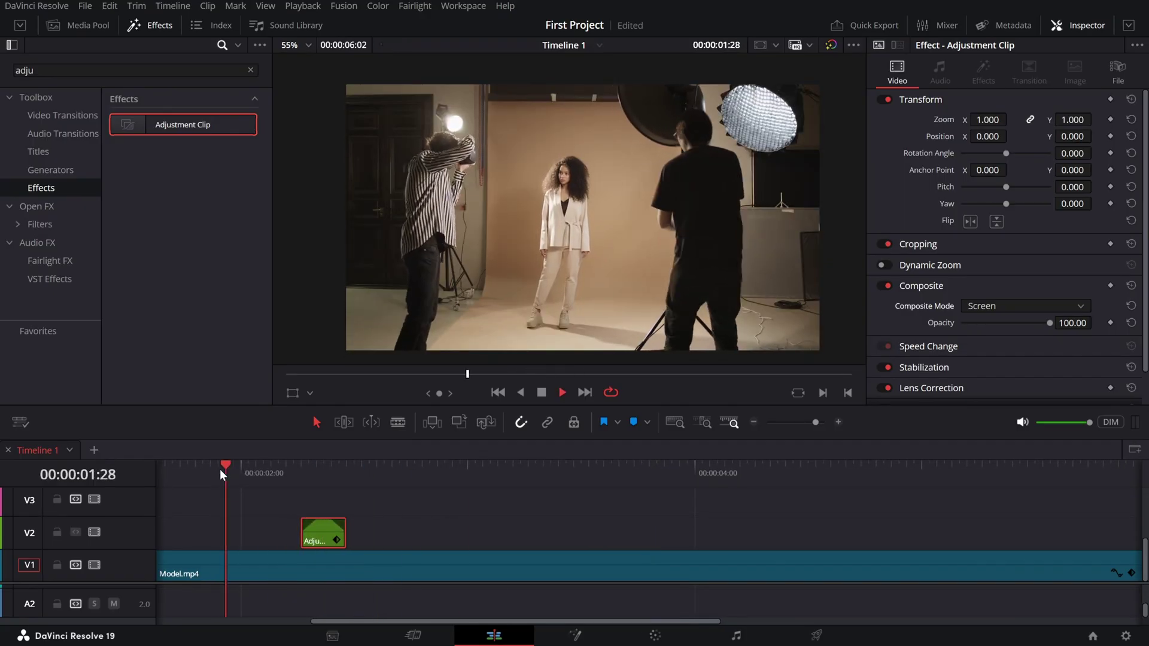
pyautogui.click(220, 469)
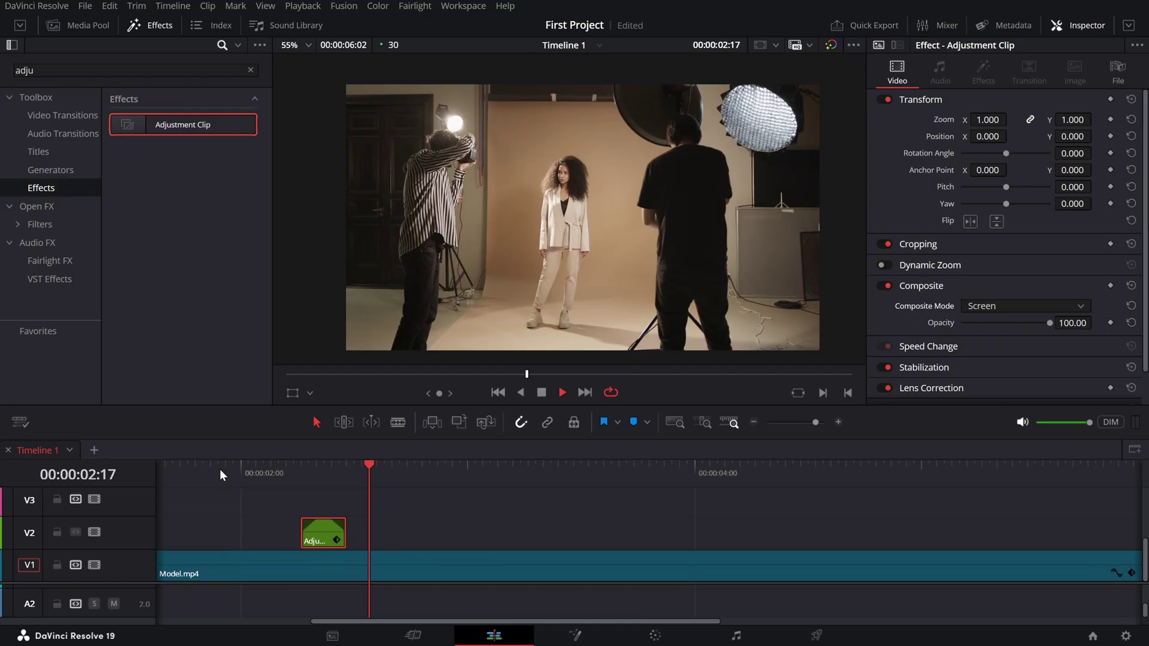
pyautogui.click(220, 469)
pyautogui.click(220, 469)
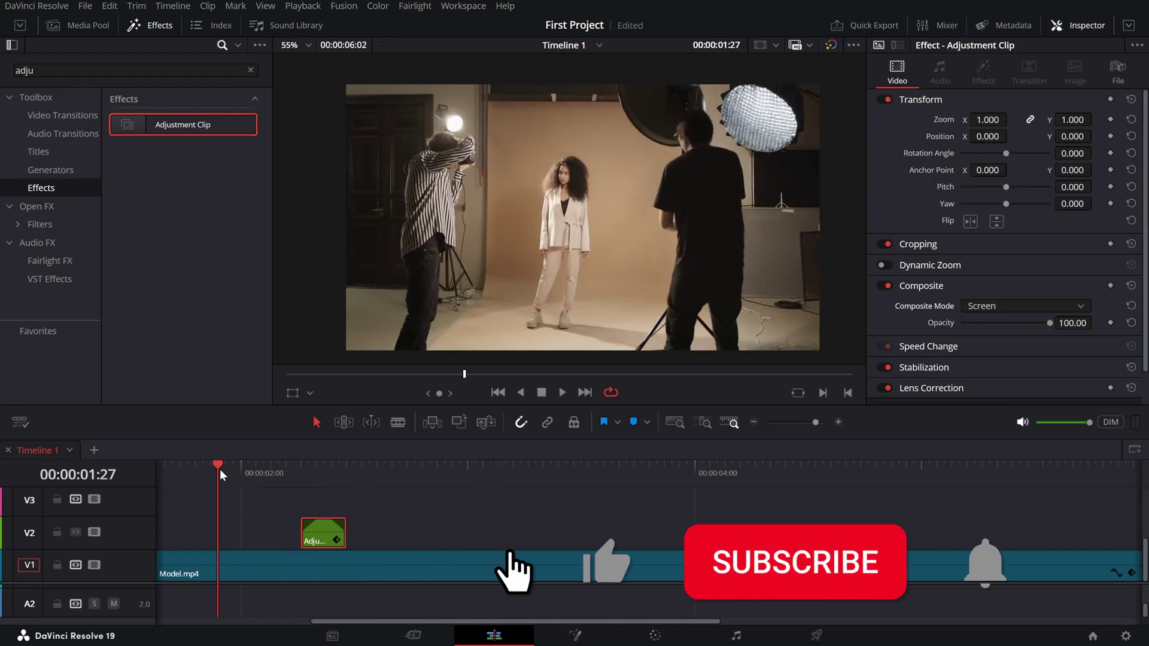
pyautogui.click(179, 464)
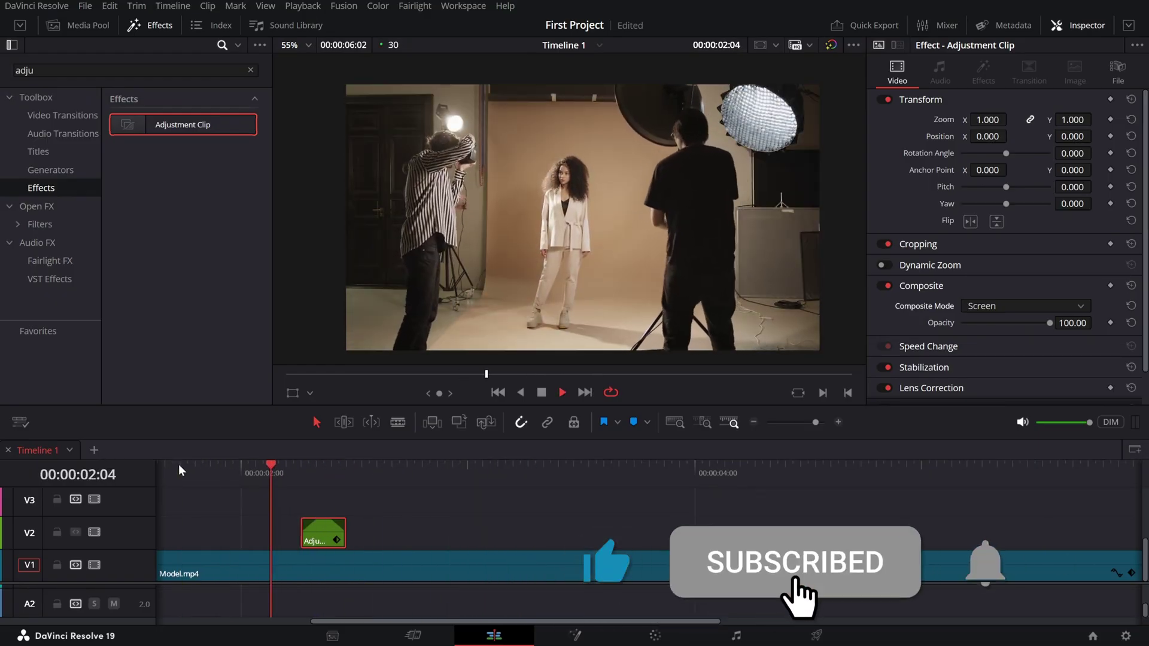
pyautogui.click(179, 464)
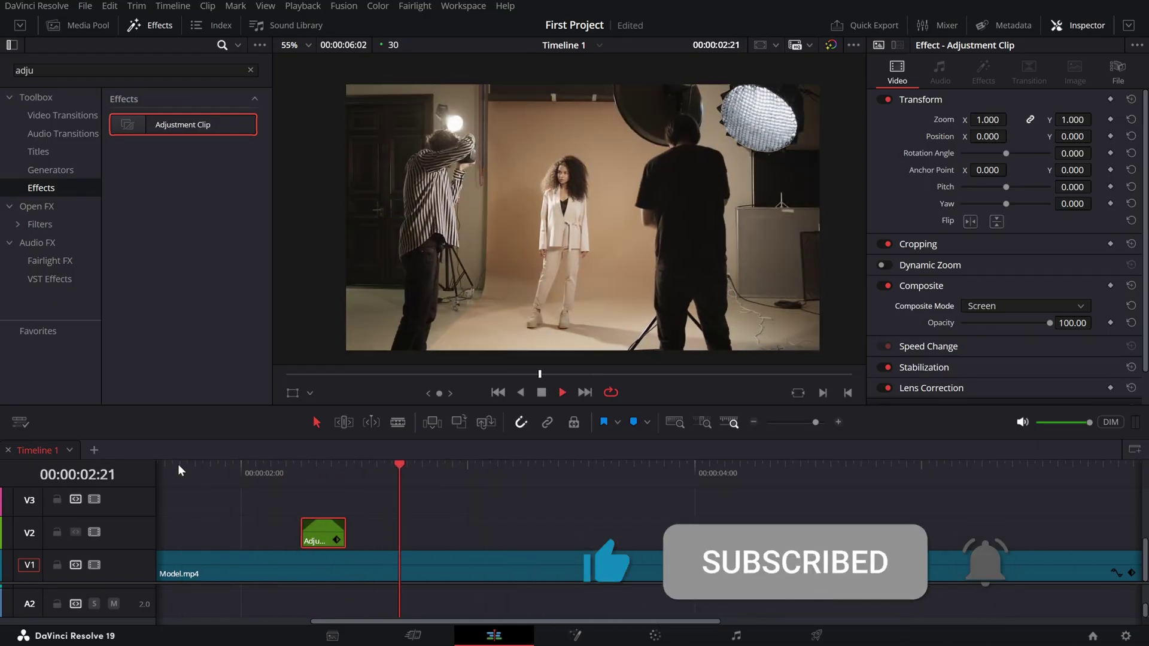